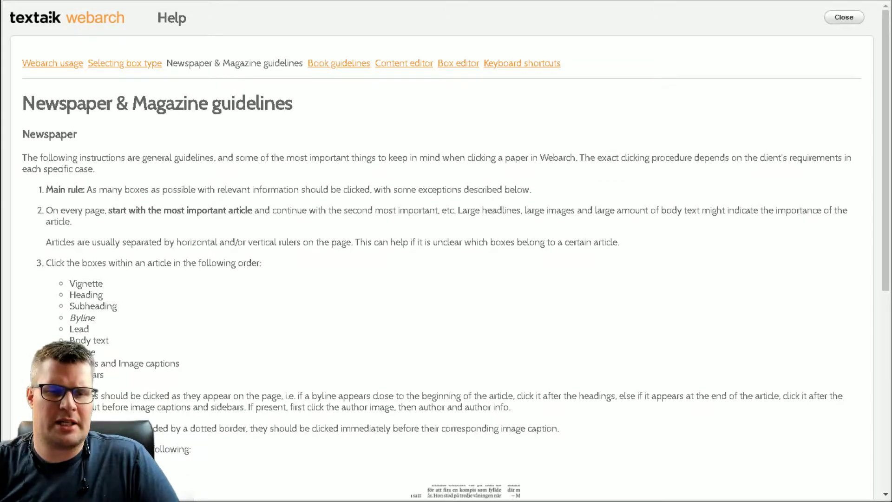
Step: Read through the newspaper clicking order and the list of boxes not to include, and return to the Gulf Times spread
scroll(274, 202, "down", 4)
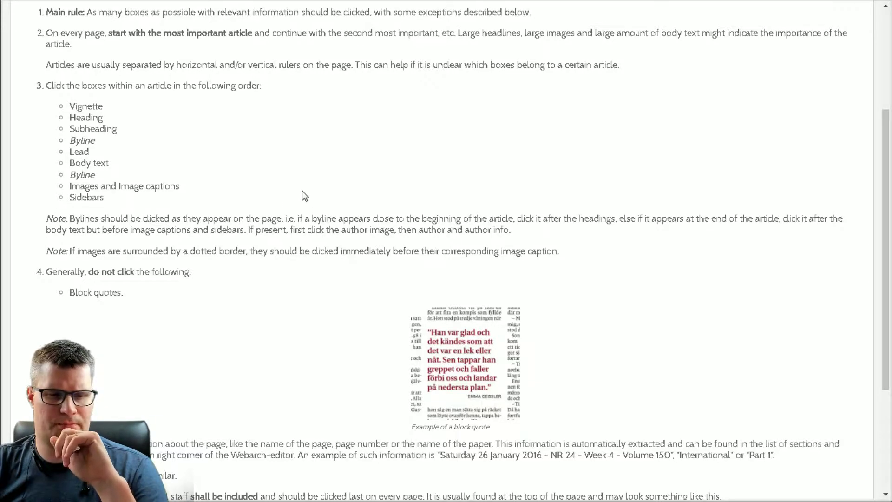
scroll(601, 157, "down", 4)
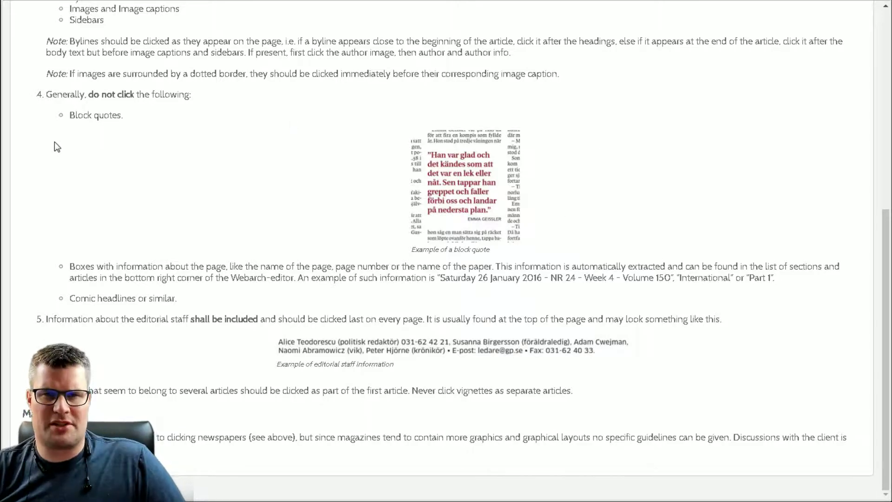
key("alt+Tab")
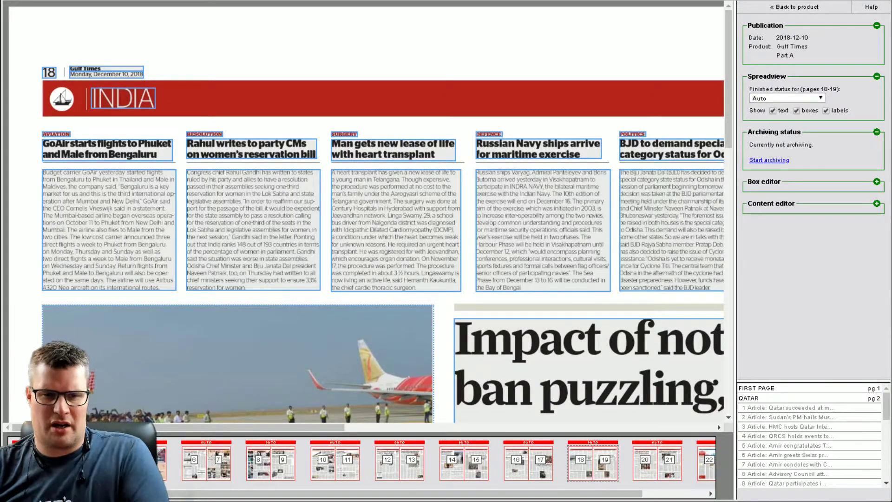
mouse_move(288, 431)
left_mouse_down()
mouse_move(411, 418)
mouse_move(701, 417)
mouse_move(298, 418)
left_mouse_up()
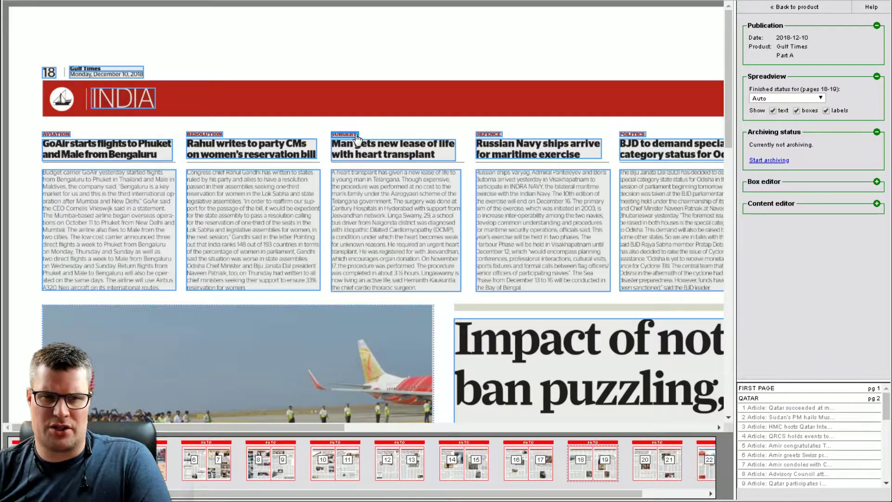
Step: Start archiving pages 18-19 and tag the AVIATION article's vignette, its GoAir heading and its body text
left_click(769, 159)
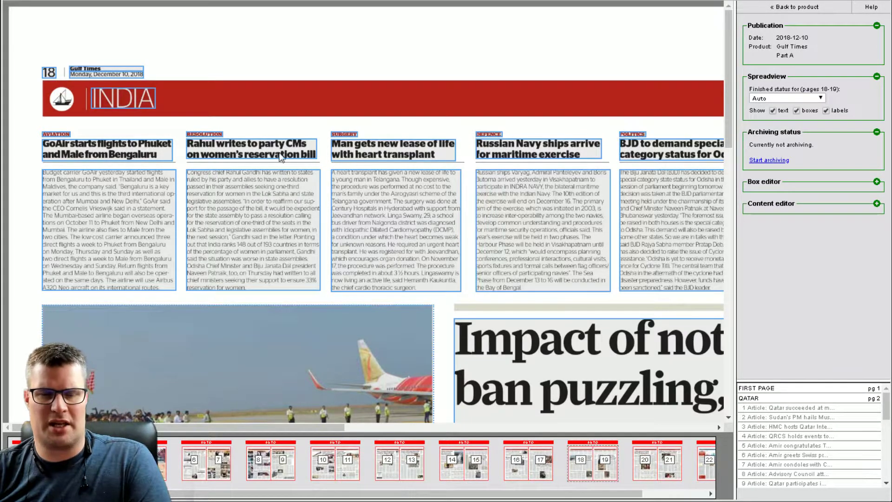
left_click(55, 138)
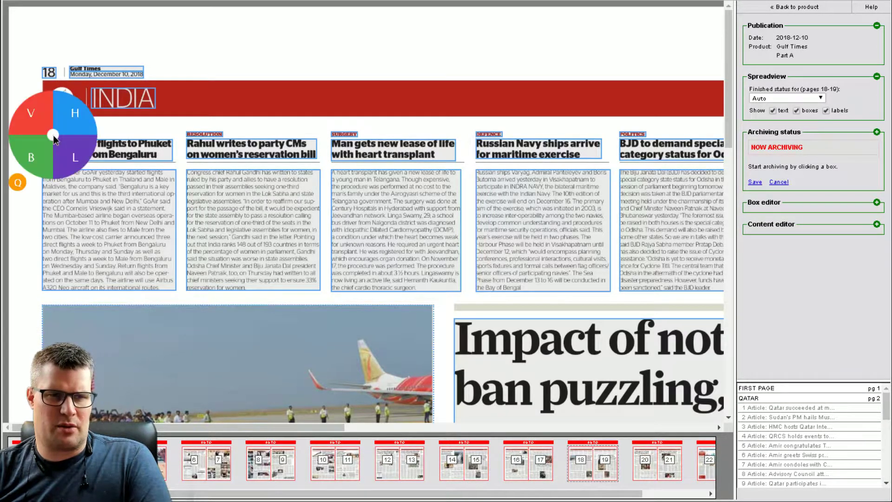
left_click(31, 113)
left_click(109, 200)
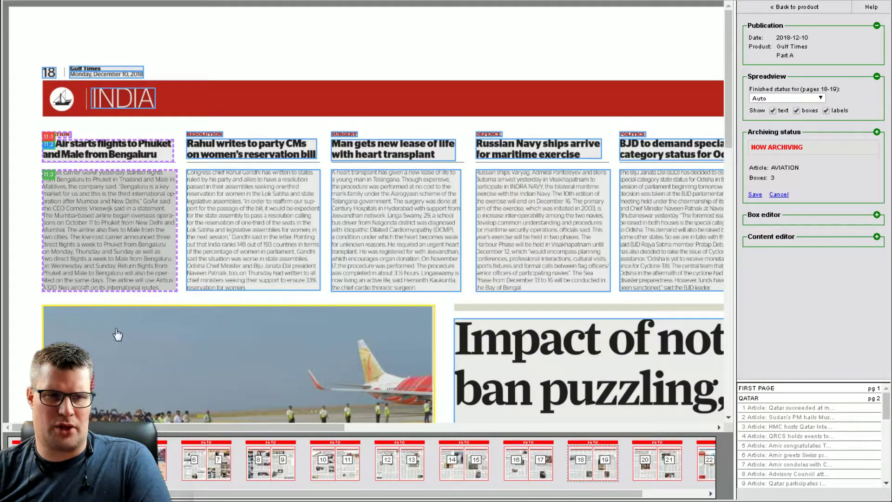
Step: Tag the vignette, heading and body text of the RESOLUTION and SURGERY articles as two separate articles
left_click(219, 140)
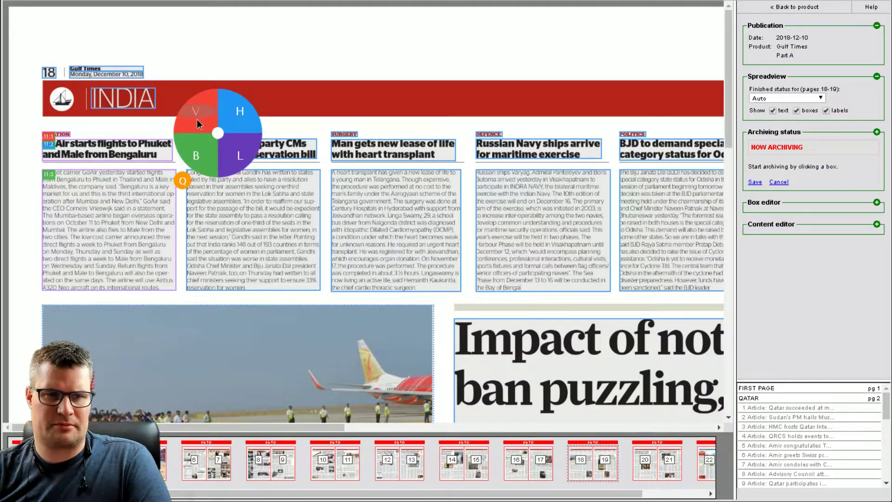
left_click(198, 119)
left_click(242, 207)
left_click(242, 206)
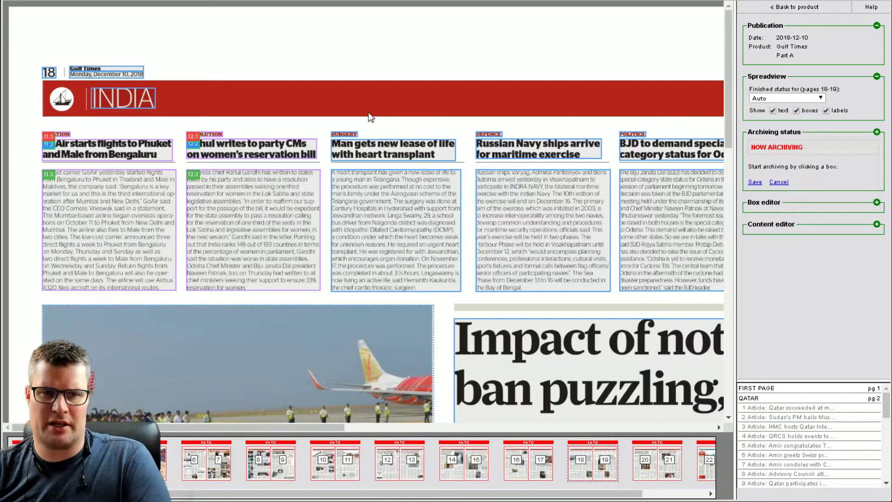
left_click(349, 131)
left_click(344, 125)
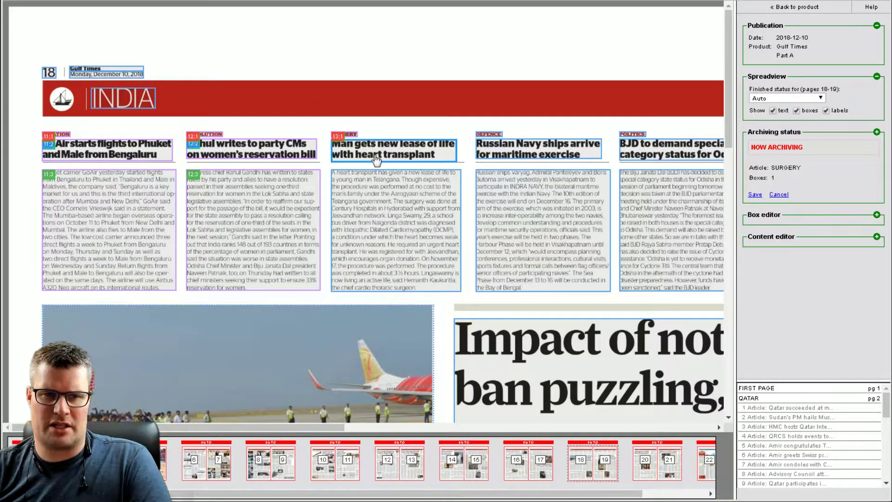
left_click(370, 213)
Step: Tag the vignette, heading and body text of the DEFENCE and POLITICS articles as two separate articles
left_click(483, 145)
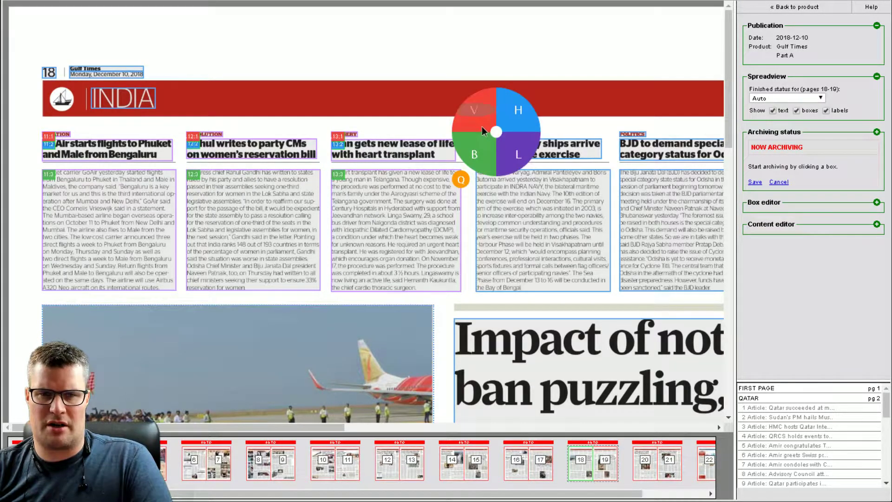
left_click(484, 132)
left_click(546, 211)
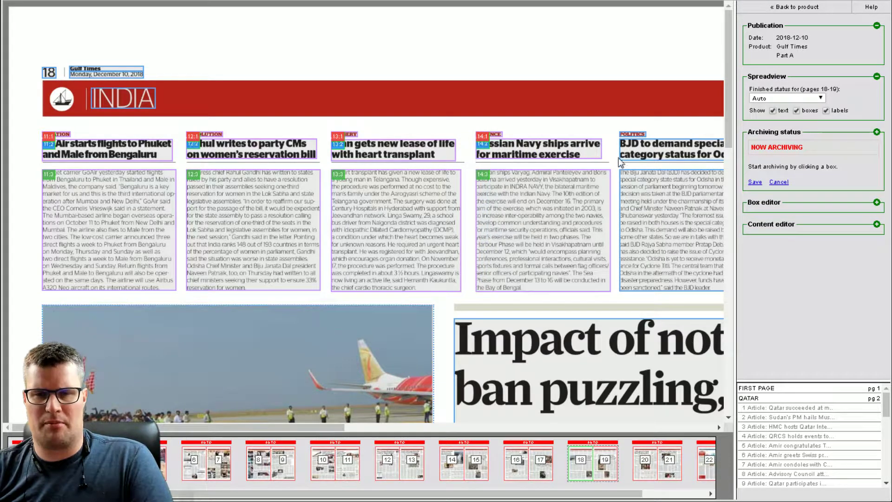
left_click(624, 135)
left_click(607, 122)
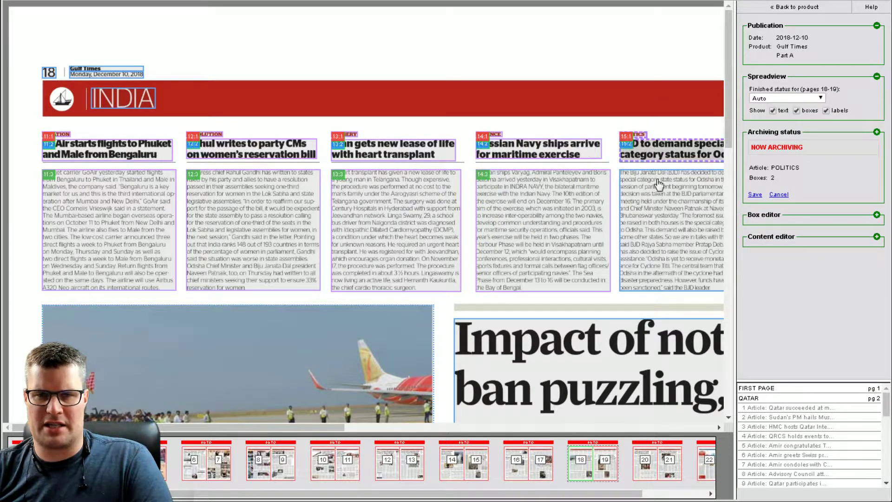
left_click(658, 217)
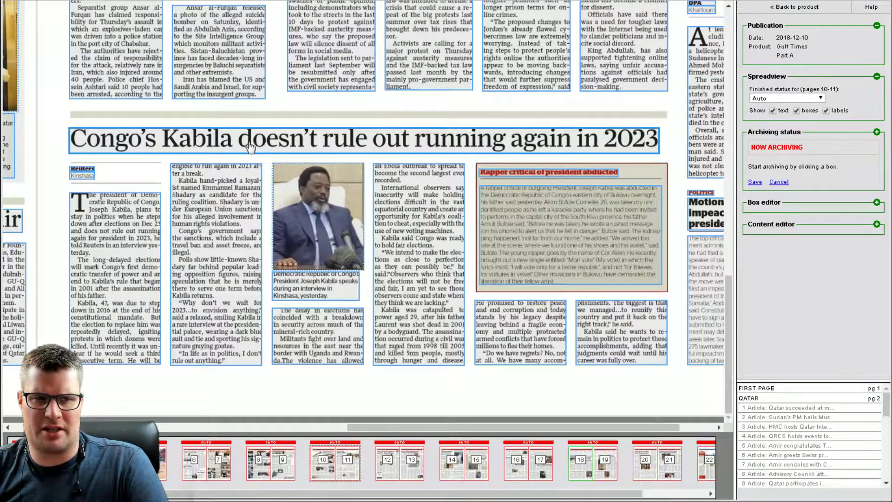
Step: Begin an article from the "Congo's Kabila doesn't rule out running again in 2023" heading and tag the Reuters byline below it as author
left_click(203, 149)
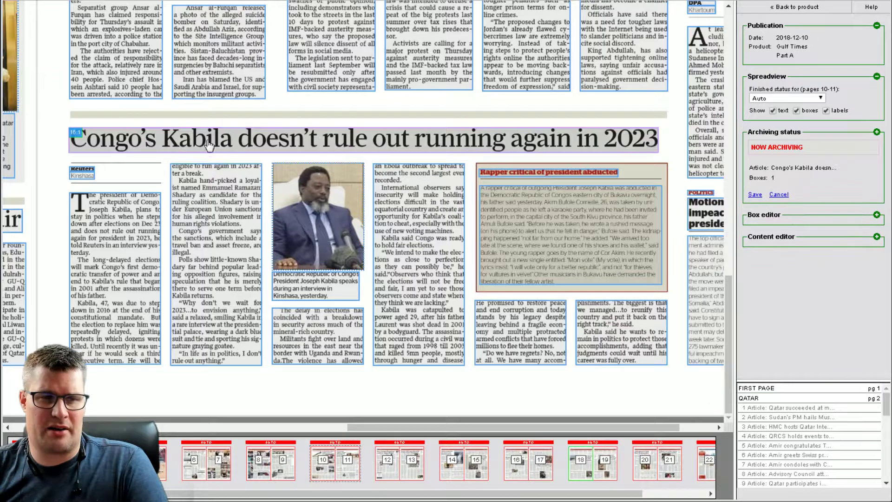
left_click(89, 172)
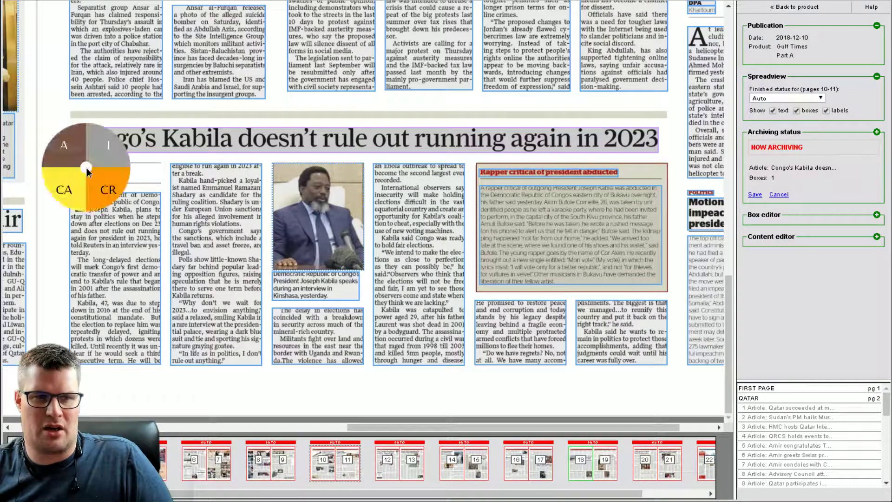
left_click(86, 179)
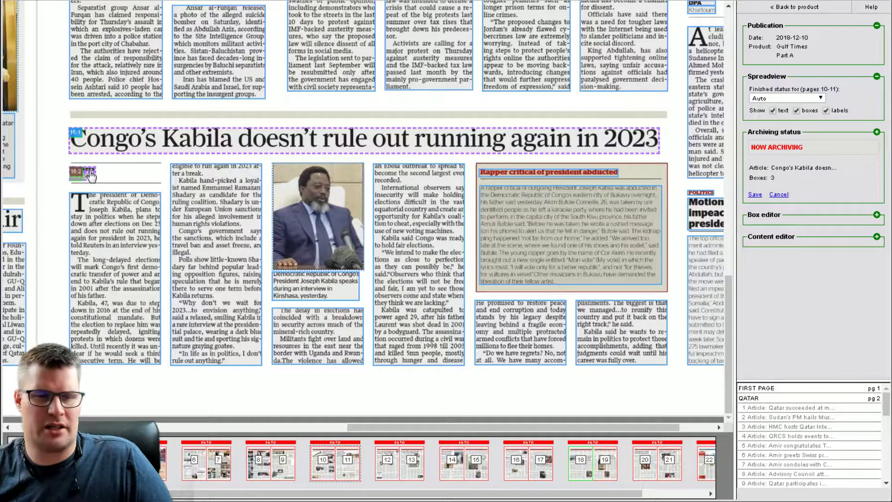
left_click(93, 177)
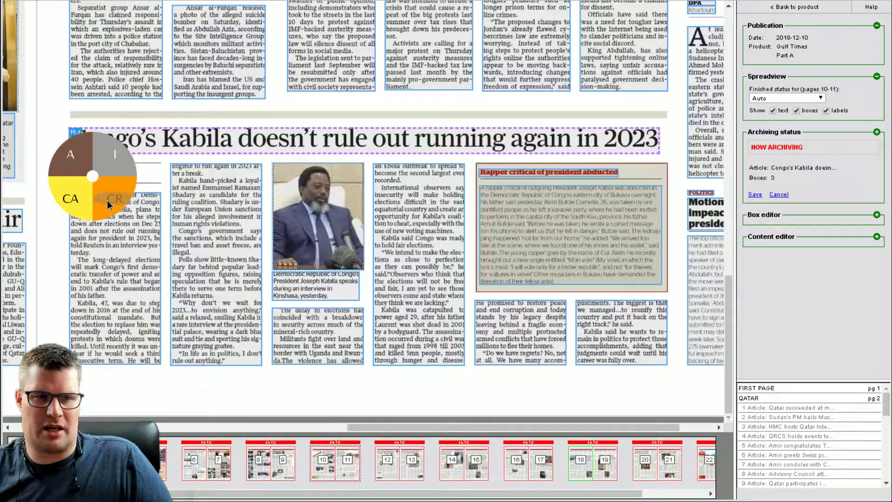
left_click(83, 203)
Step: Add the Congo article's body text columns, followed by its photo and the image caption
left_click(108, 268)
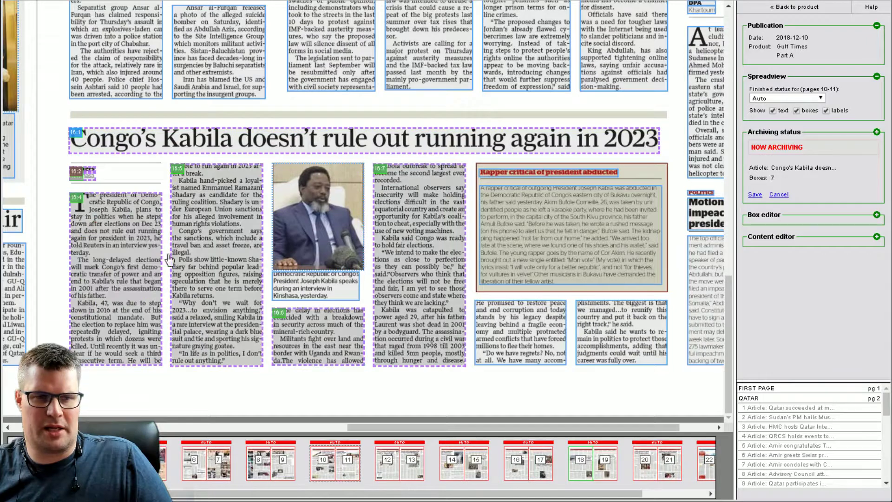
left_click(515, 323)
left_click(578, 325)
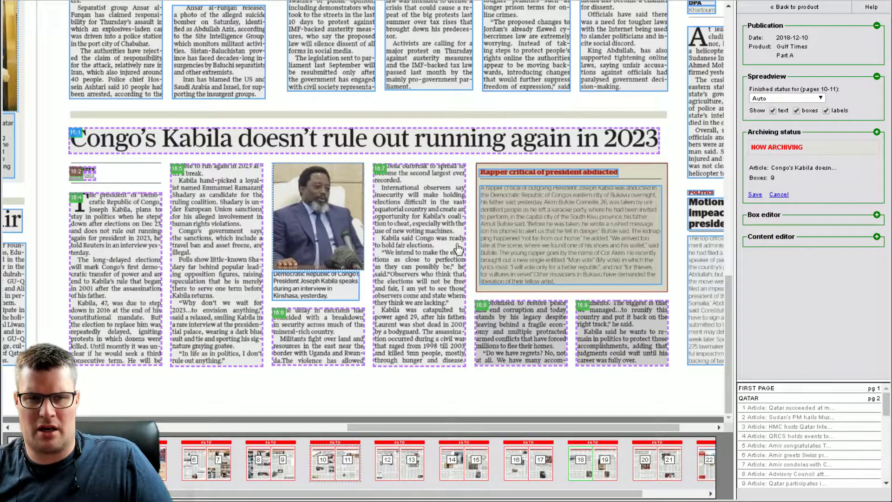
left_click(328, 212)
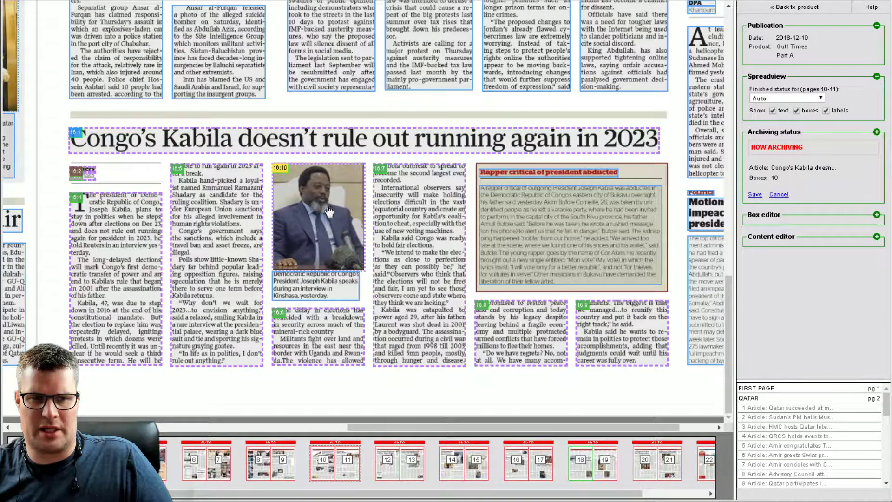
left_click(319, 288)
left_click(553, 177)
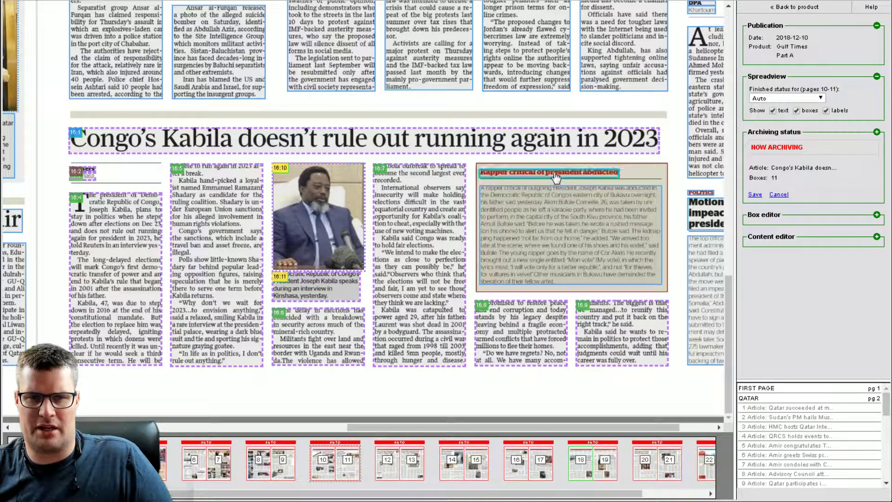
left_click(558, 233)
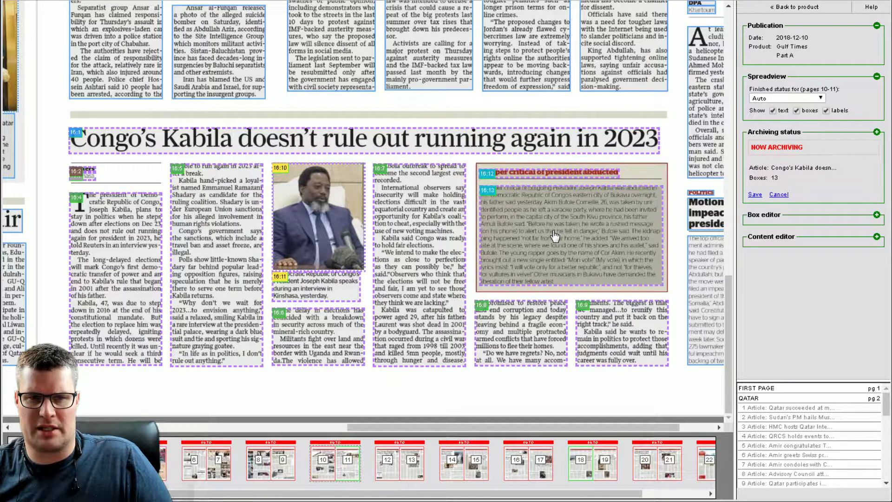
left_click(557, 202)
left_click(554, 175)
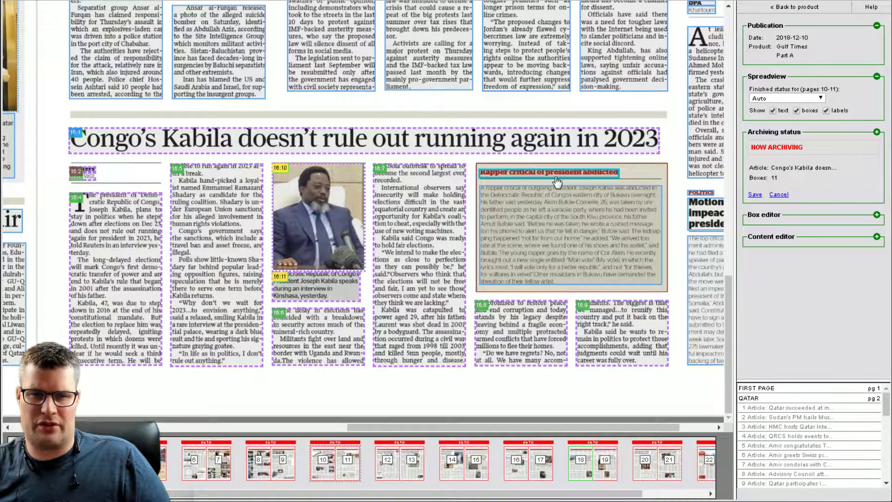
Step: Add the "Rapper critical of president abducted" box to the Congo article, with its title as sidebar heading and its text as sidebar body
left_click(558, 180)
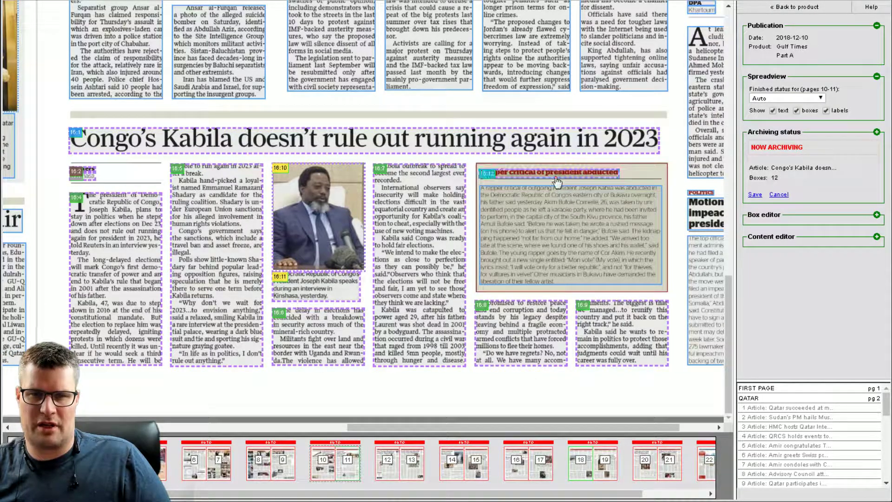
left_click(554, 212)
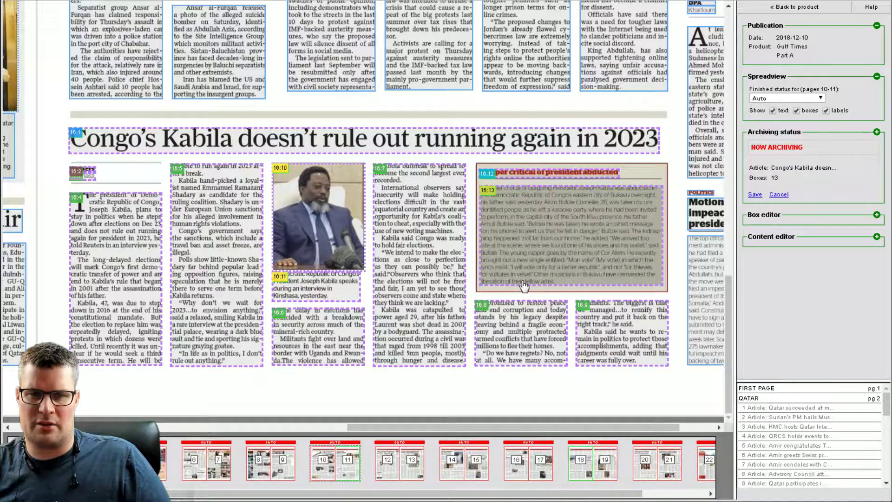
right_click(567, 175)
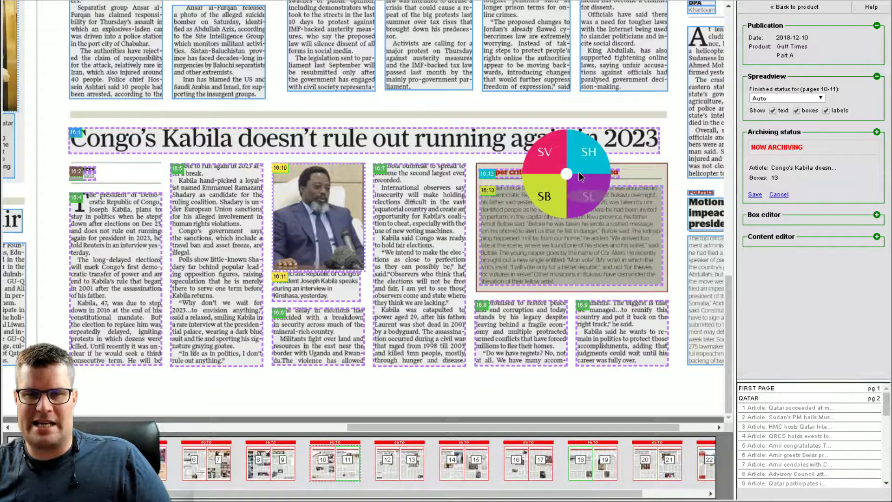
left_click(587, 195)
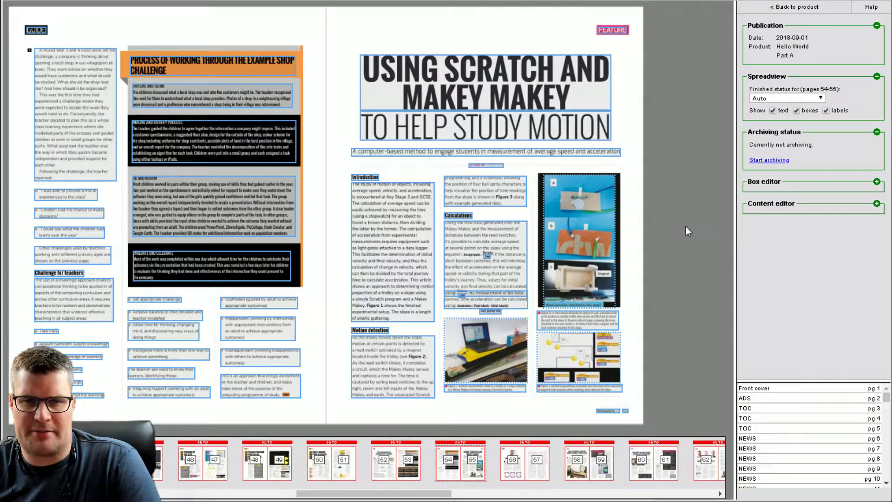
Step: Tag "USING SCRATCH AND MAKEY MAKEY" as H1, "TO HELP STUDY MOTION" as H2 and the line below as lead
left_click(434, 89)
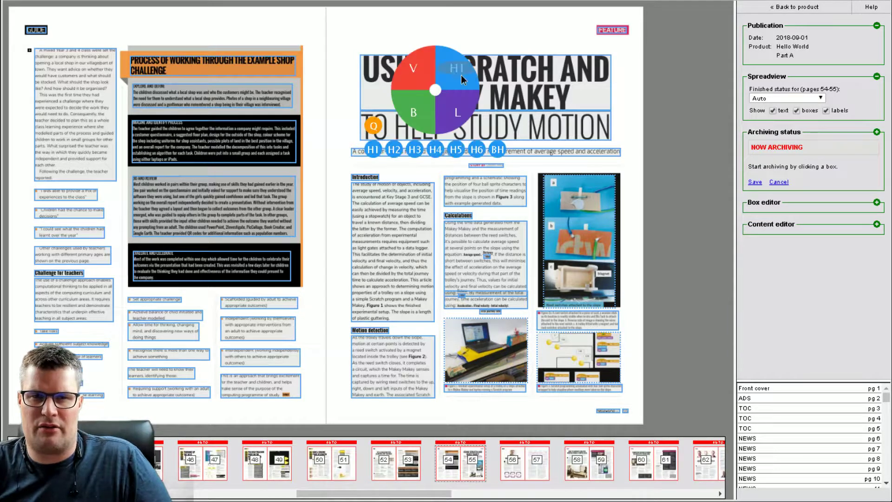
left_click(463, 81)
left_click(425, 130)
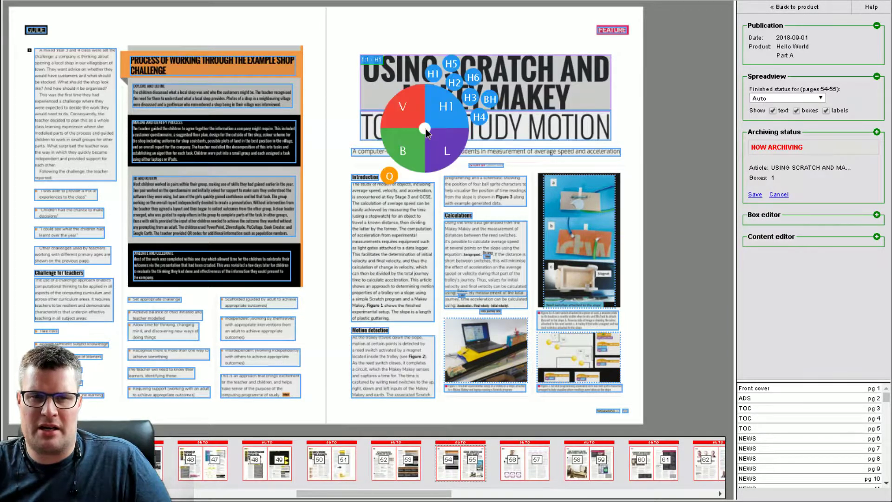
left_click(459, 87)
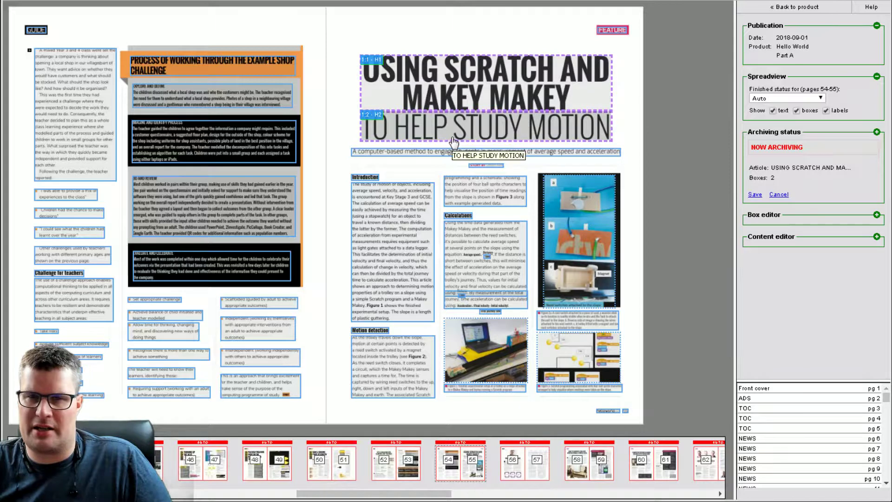
left_click(416, 154)
left_click(422, 171)
left_click(385, 180)
left_click(376, 204)
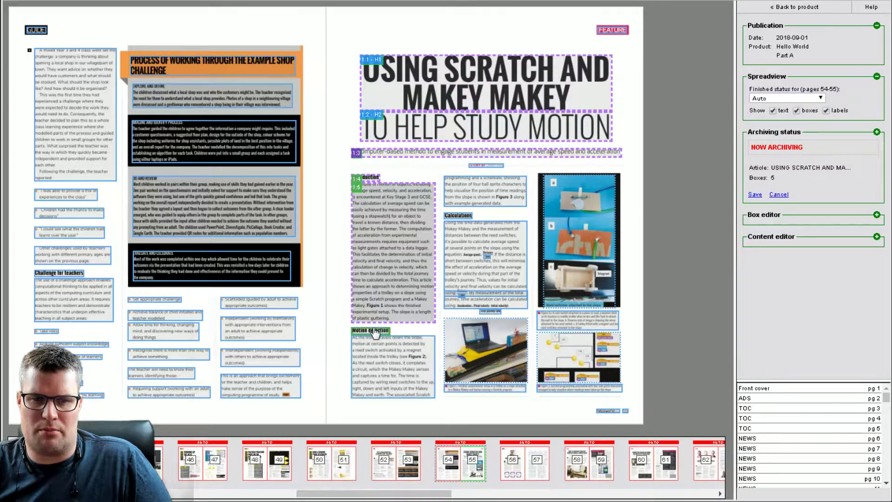
left_click(372, 331)
left_click(379, 356)
key("ctrl+z")
key("ctrl+z")
key("ctrl+z")
key("ctrl+z")
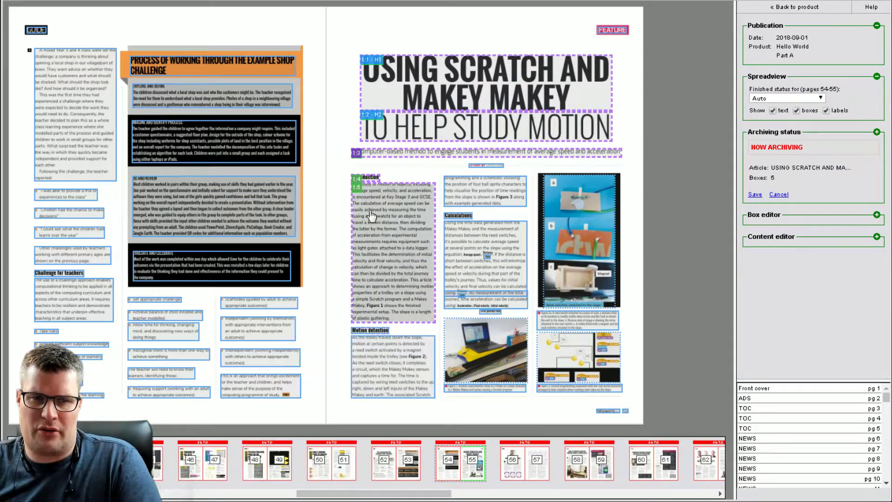
Step: Tag the heading above the first text column as H3, add the text below it, and tag "Motion detection" as H3
left_click(369, 179)
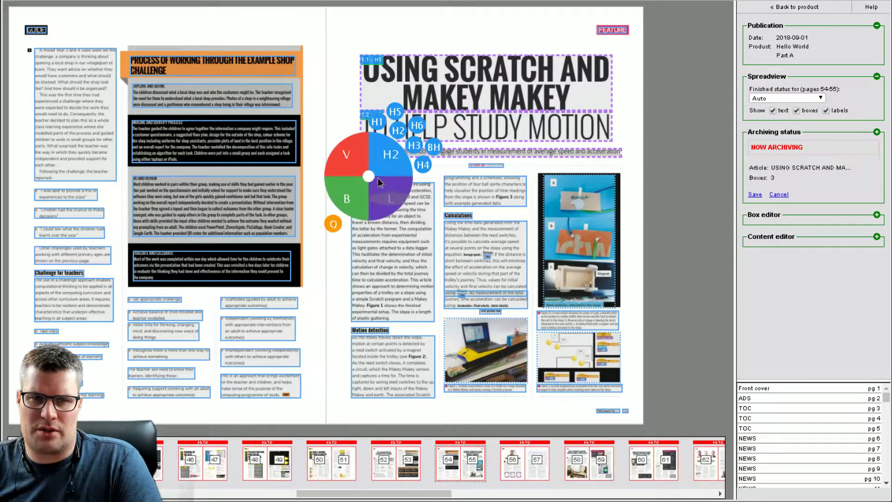
left_click(404, 149)
left_click(392, 242)
left_click(370, 329)
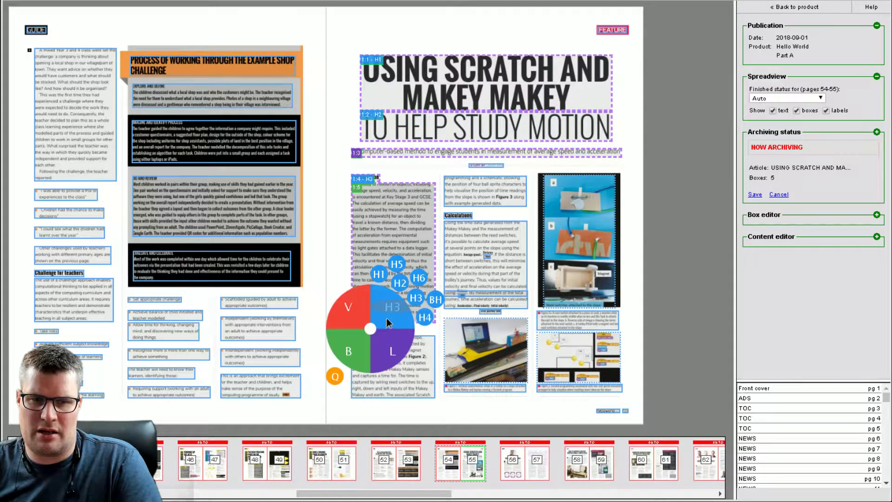
left_click(387, 322)
Step: Add the second column's text to the Scratch article, followed by the "Calculations" heading and the text boxes under it
left_click(450, 205)
left_click(456, 222)
left_click(473, 215)
left_click(464, 274)
left_click(463, 290)
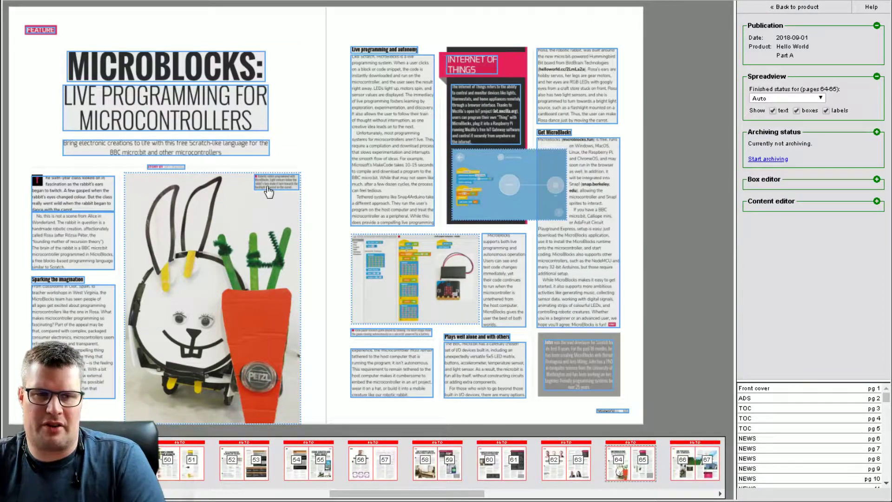
Step: Begin an article from the rabbit photo on page 64 and try adding the caption that overlaps it
left_click(198, 301)
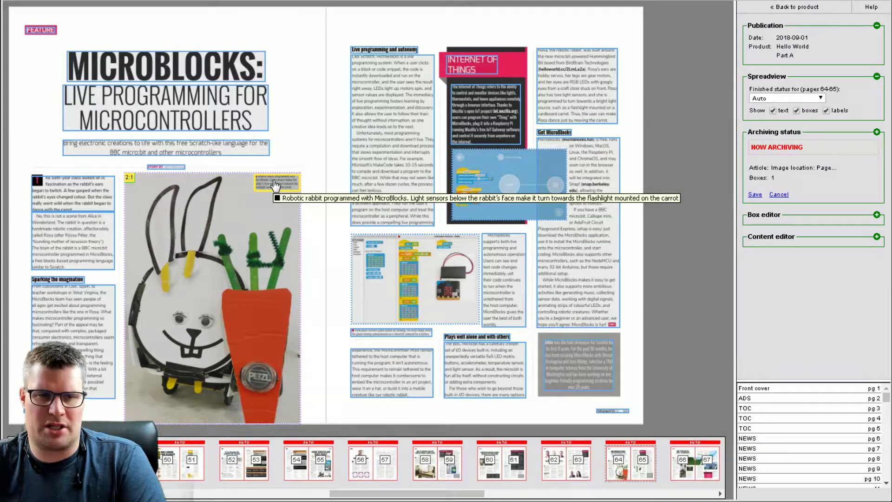
left_click(275, 185)
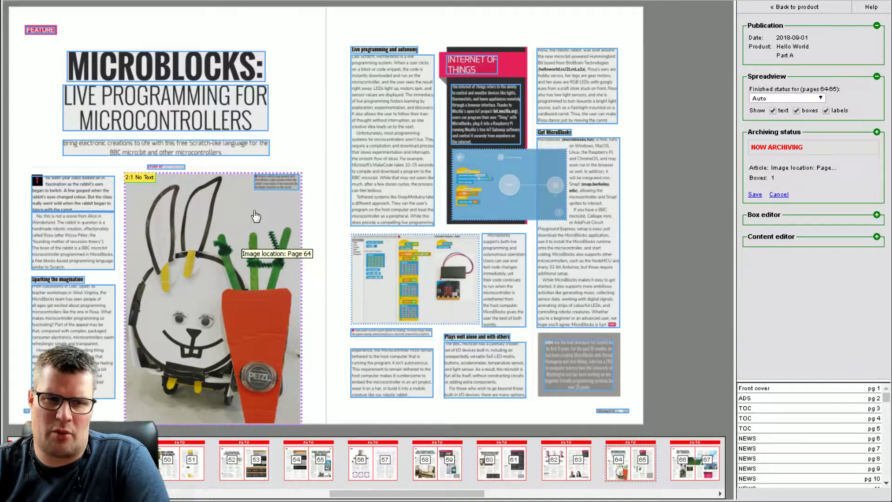
left_click(269, 186)
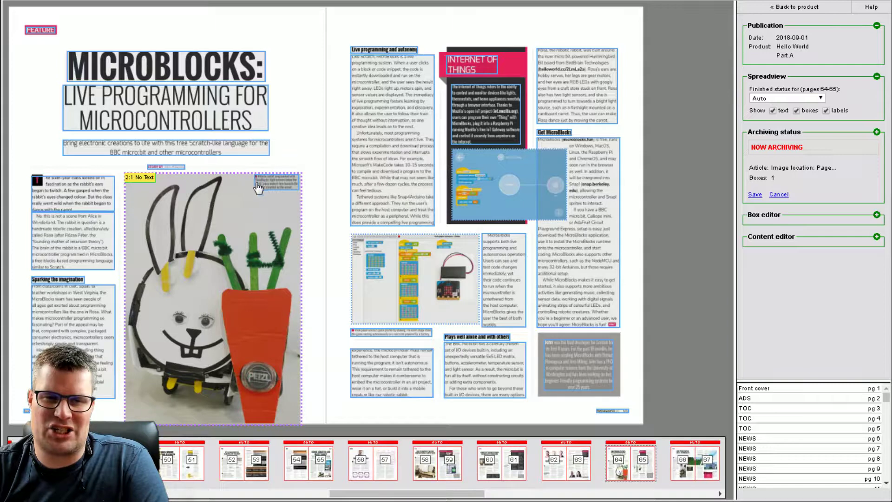
Step: Send the rabbit photo box to the back, send the caption box behind it, and return the photo box to the back
right_click(232, 223)
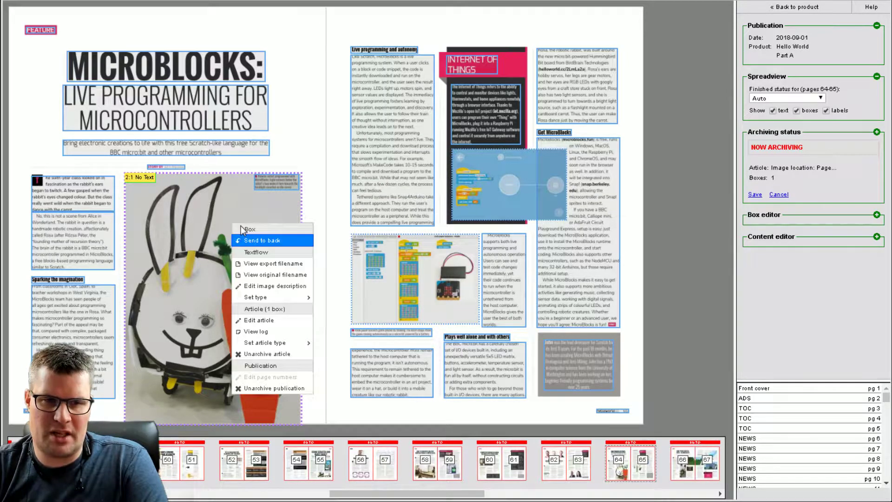
left_click(277, 248)
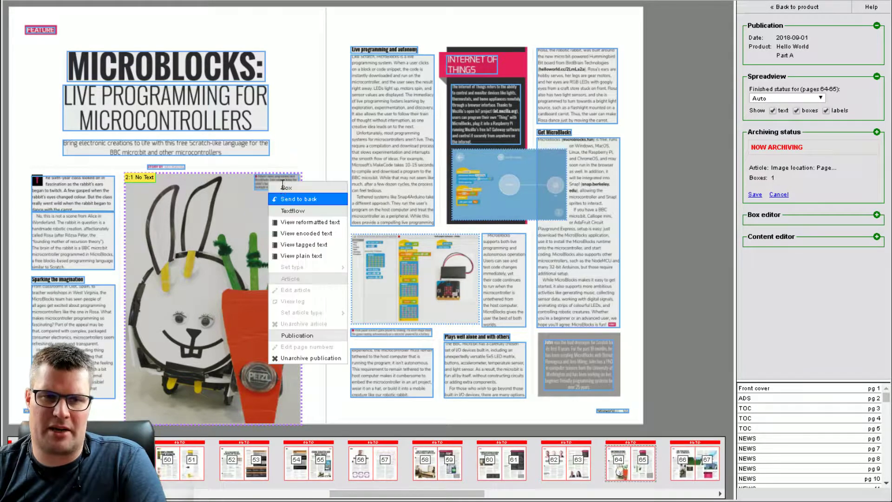
right_click(277, 186)
left_click(291, 198)
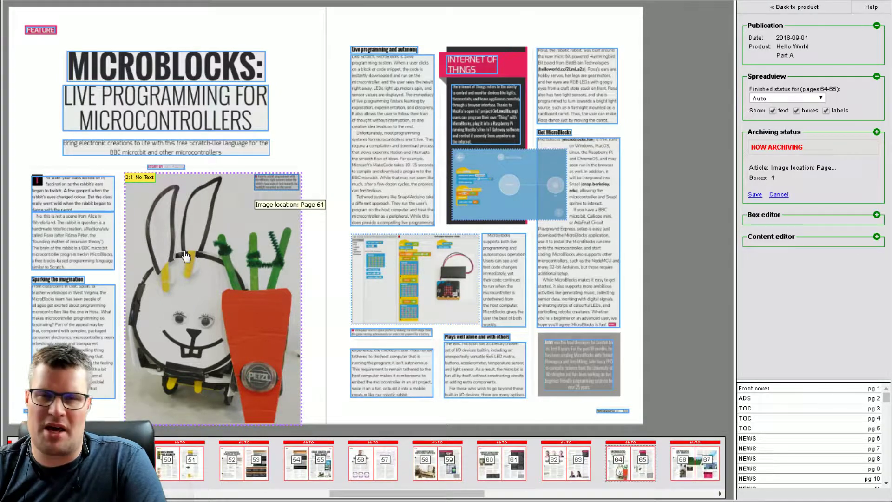
right_click(170, 257)
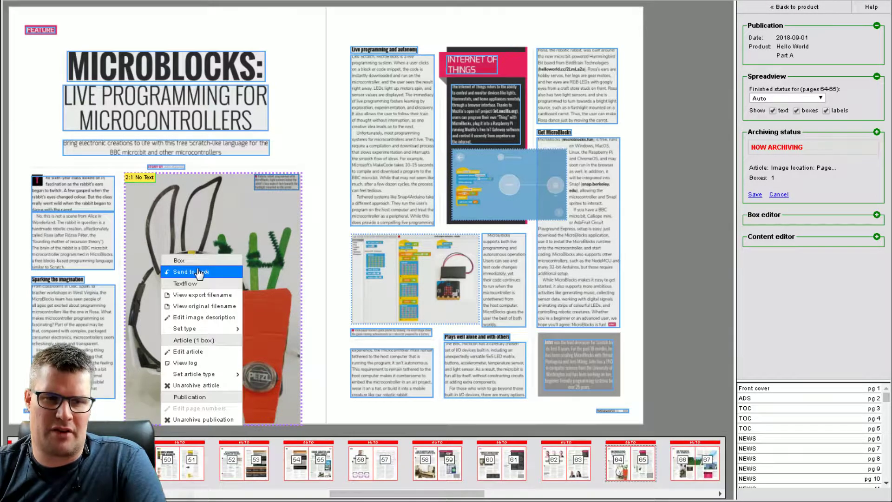
left_click(197, 273)
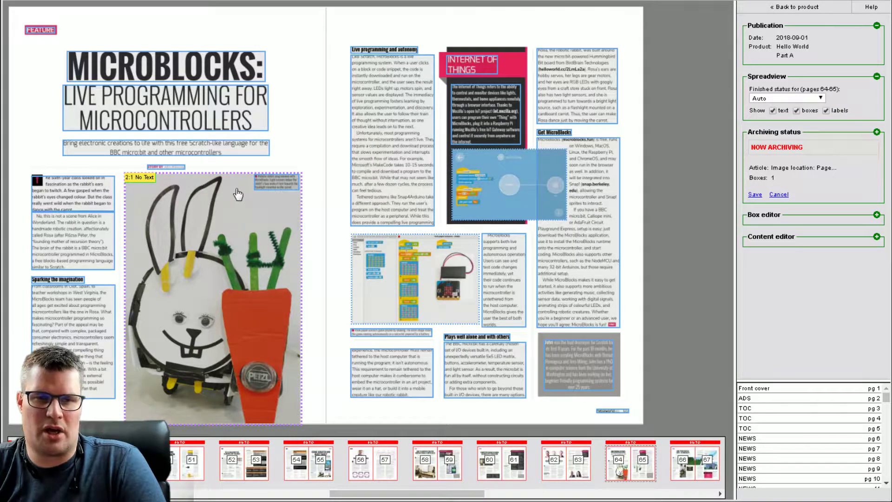
Step: Review the rabbit photo's box and article options, add the caption to its article, and save the archive
right_click(296, 300)
mouse_move(296, 298)
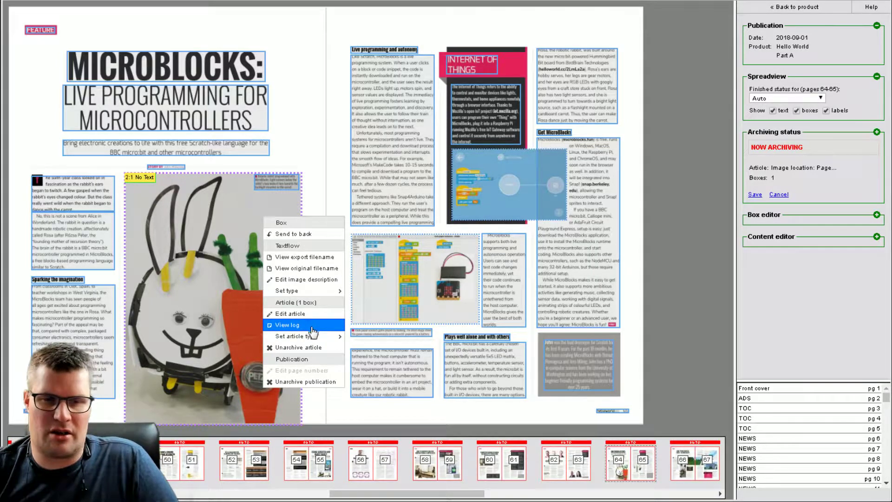
mouse_move(324, 341)
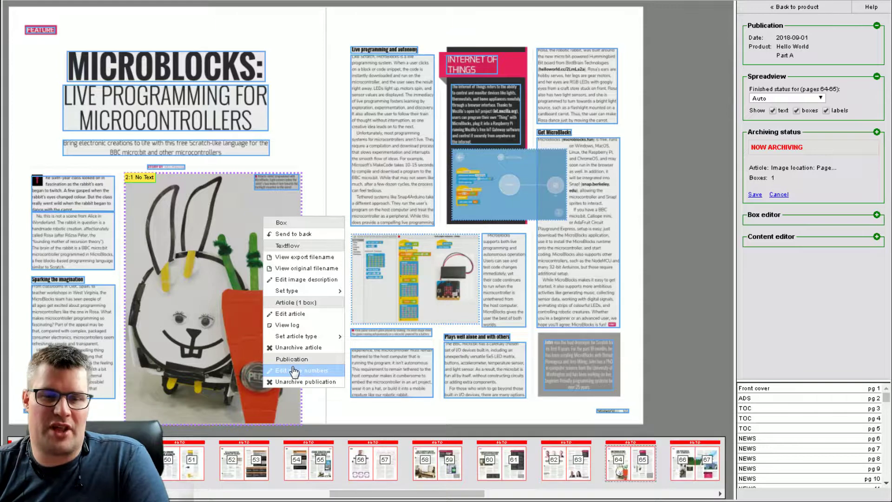
left_click(284, 192)
key("Return")
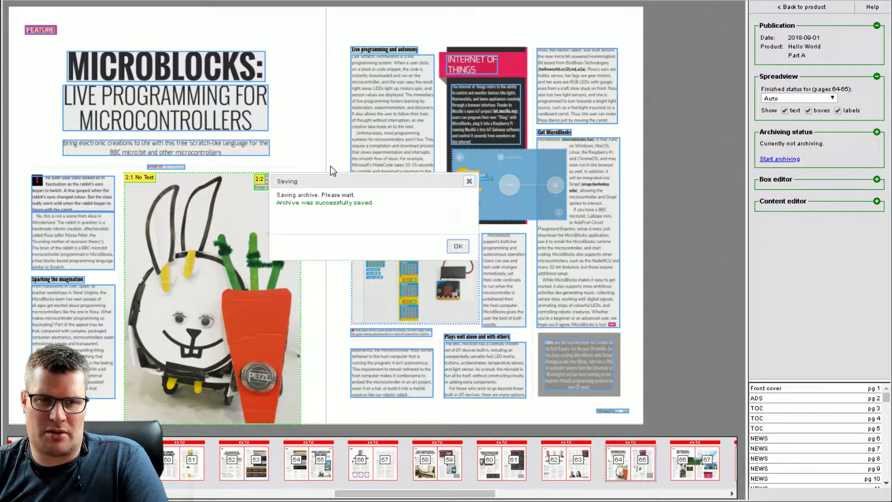
Step: Examine the text types that can be set for the rabbit photo's caption, including the notes types
right_click(279, 185)
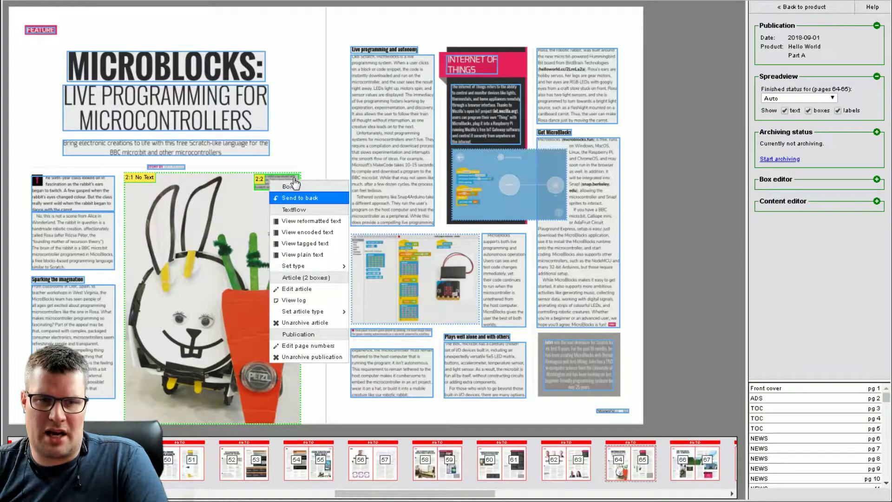
mouse_move(309, 268)
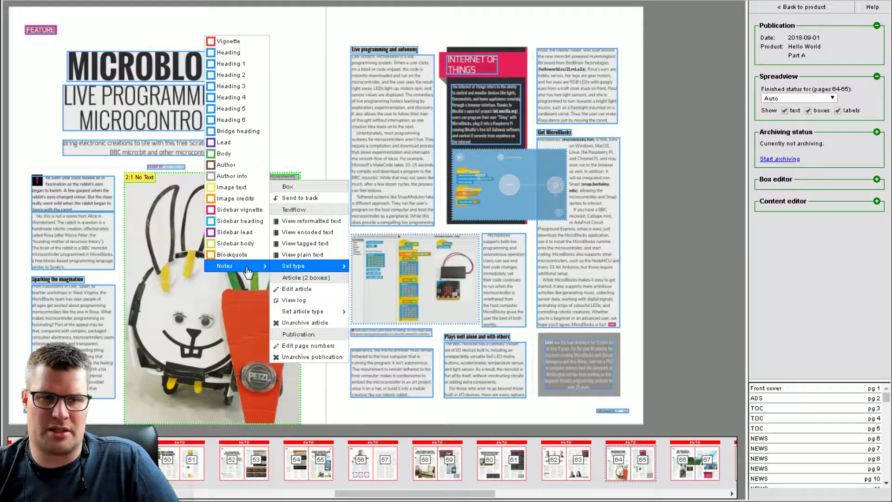
mouse_move(248, 271)
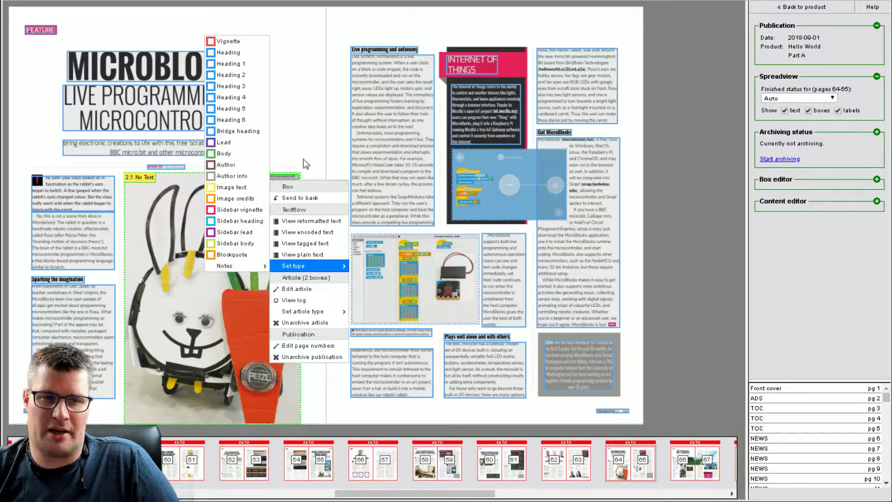
left_click(380, 32)
Step: Examine the quick type wheel and its notes variants on the "Live programming and autonomy" heading
middle_click(372, 49)
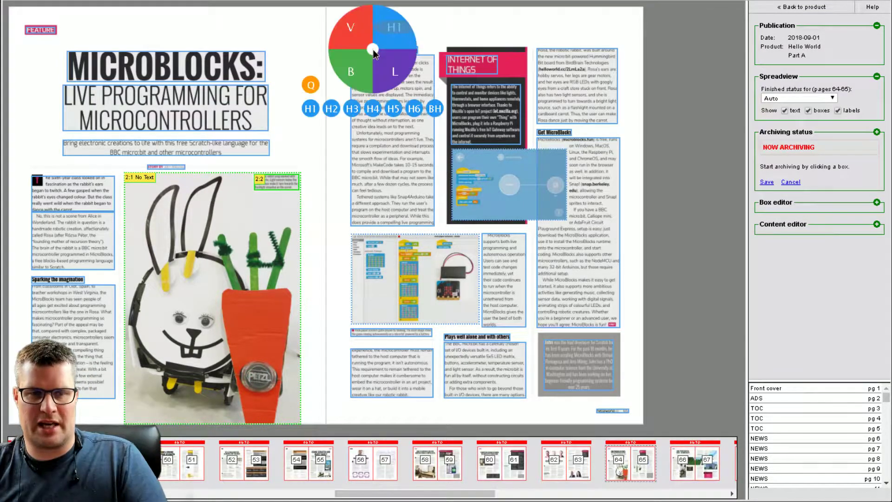
left_click(373, 49)
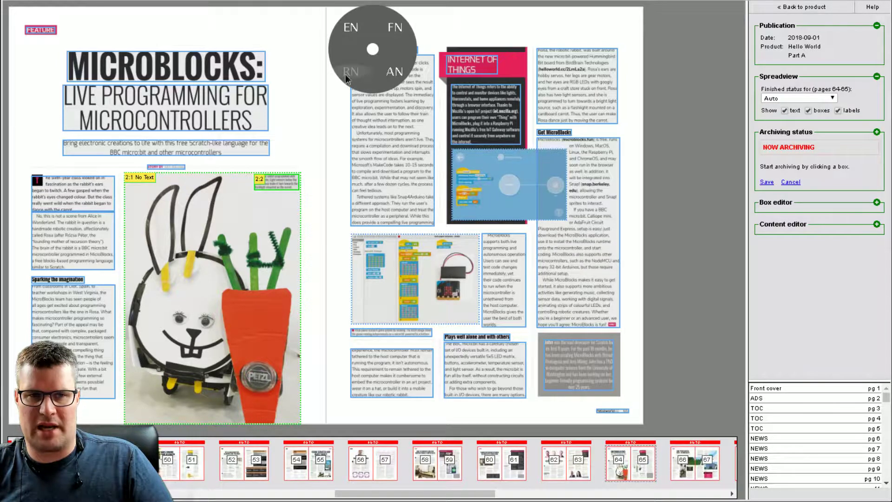
left_click(372, 49)
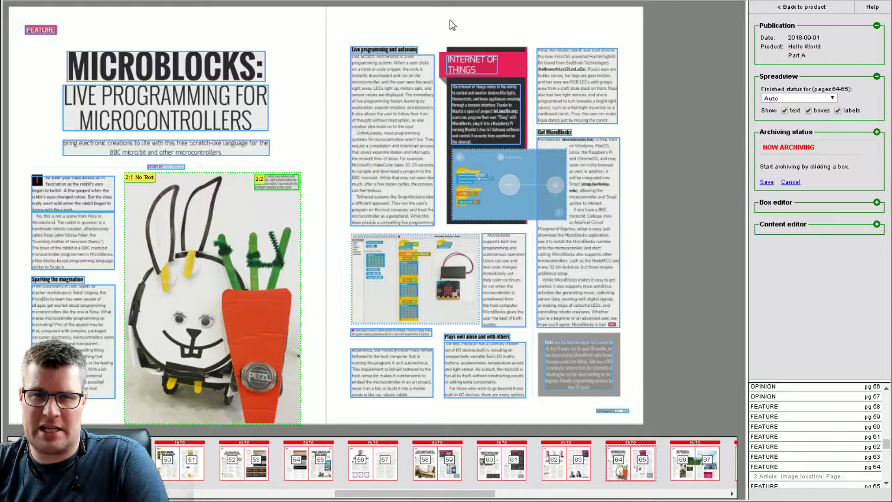
Step: Archive "Live programming and autonomy", "Get MicroBlocks" and "Plays well alone and with others" as separate articles with their body text, and save
left_click(397, 54)
left_click(401, 110)
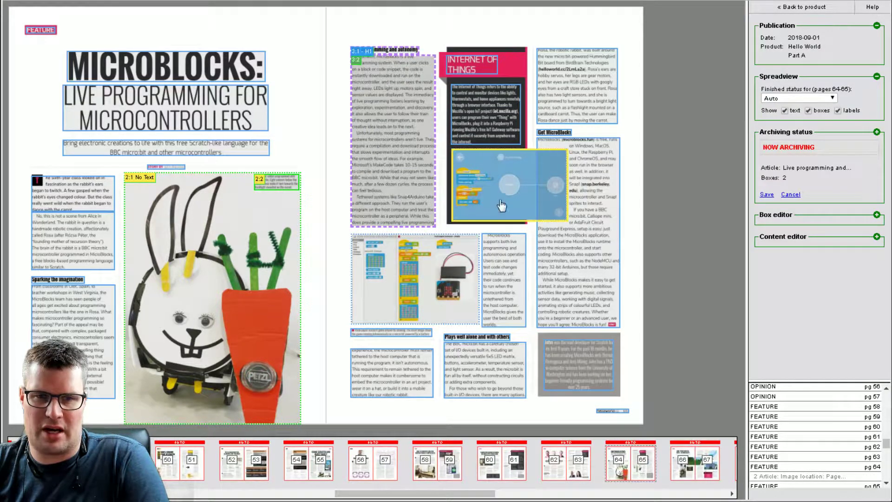
left_click(556, 135)
left_click(610, 222)
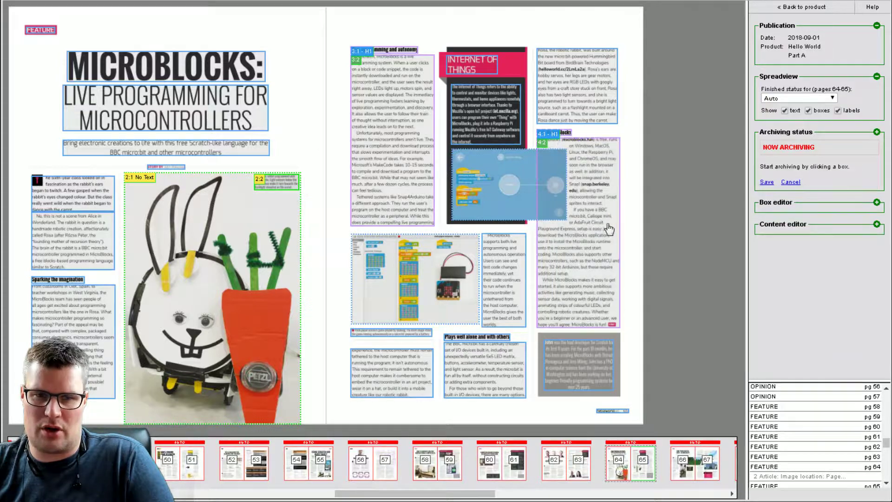
left_click(488, 341)
left_click(470, 374)
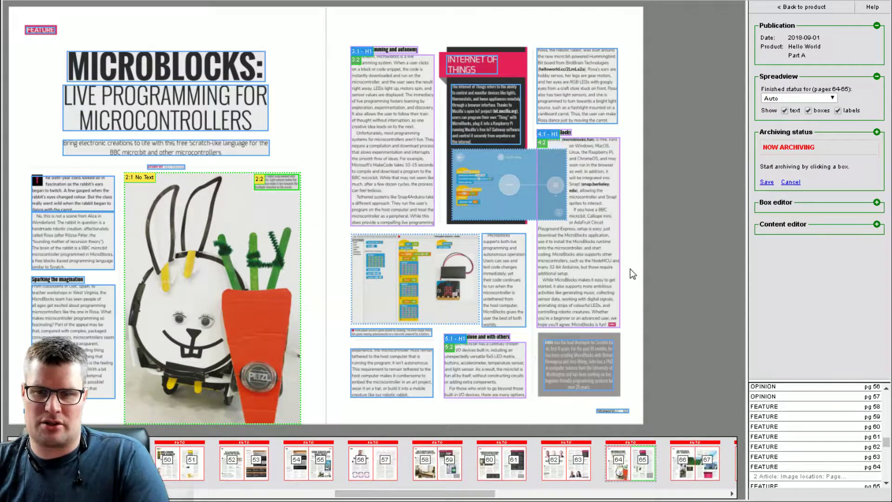
key("Return")
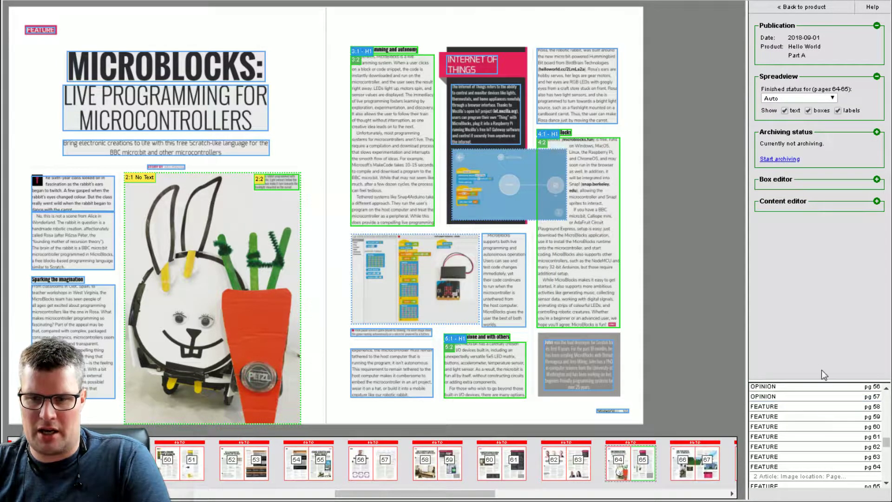
Step: Enlarge the contents list and move the "Get MicroBlocks" article to the start of the page 65 section by cutting and pasting
scroll(823, 454, "down", 3)
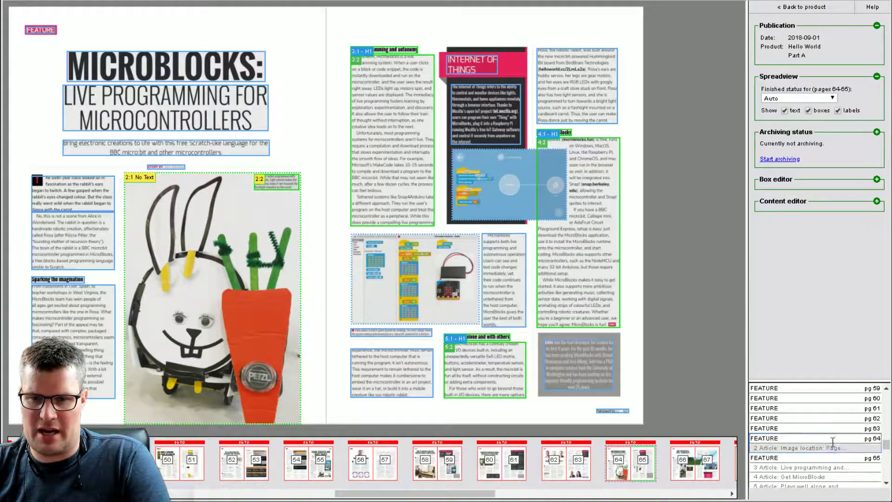
left_click(806, 381)
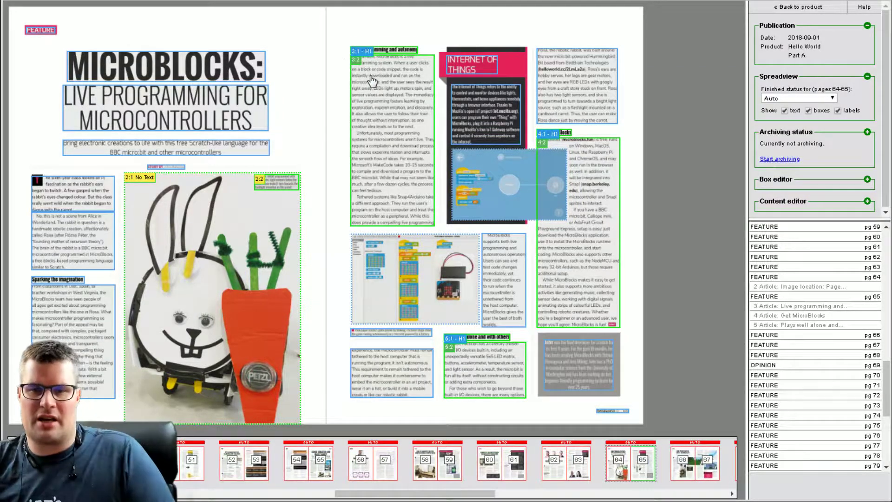
right_click(765, 317)
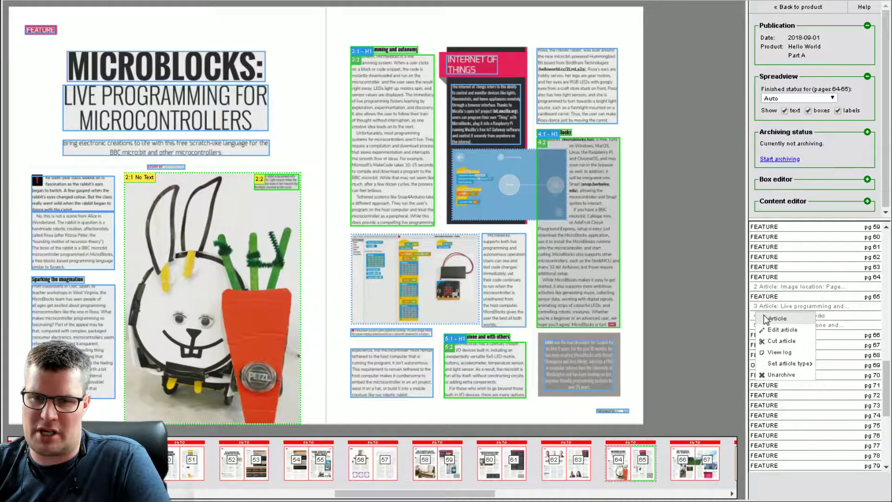
left_click(801, 341)
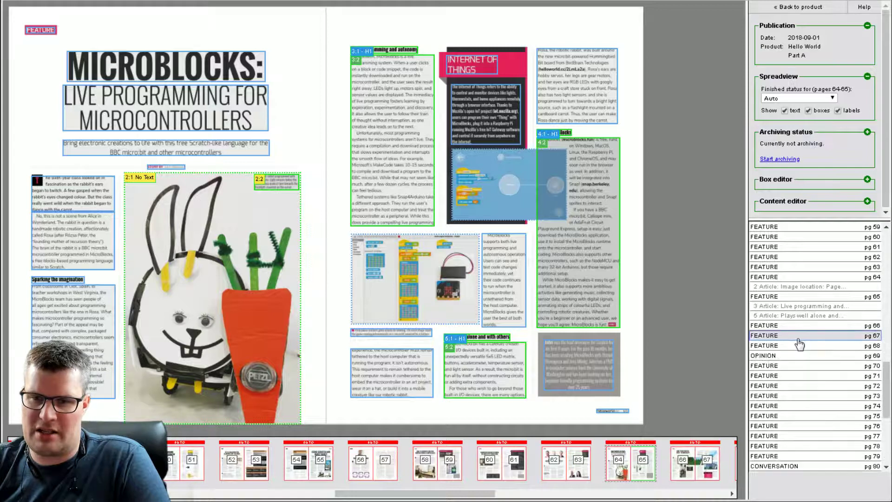
right_click(780, 302)
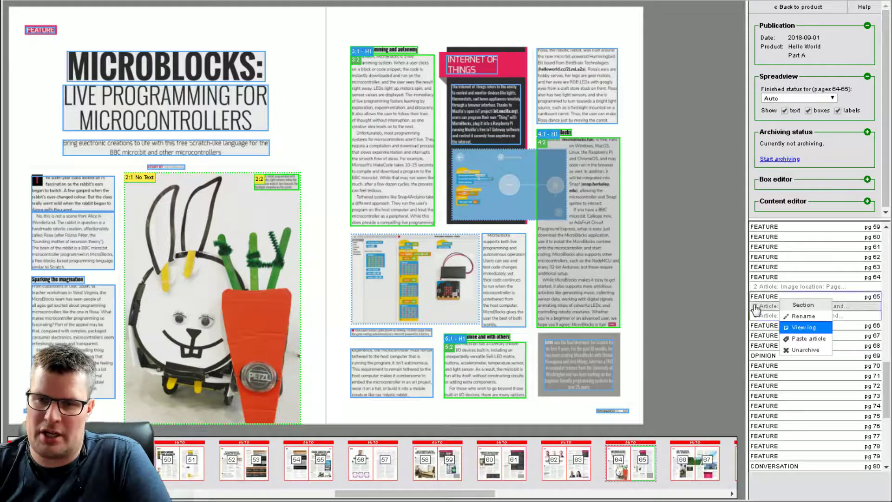
left_click(808, 339)
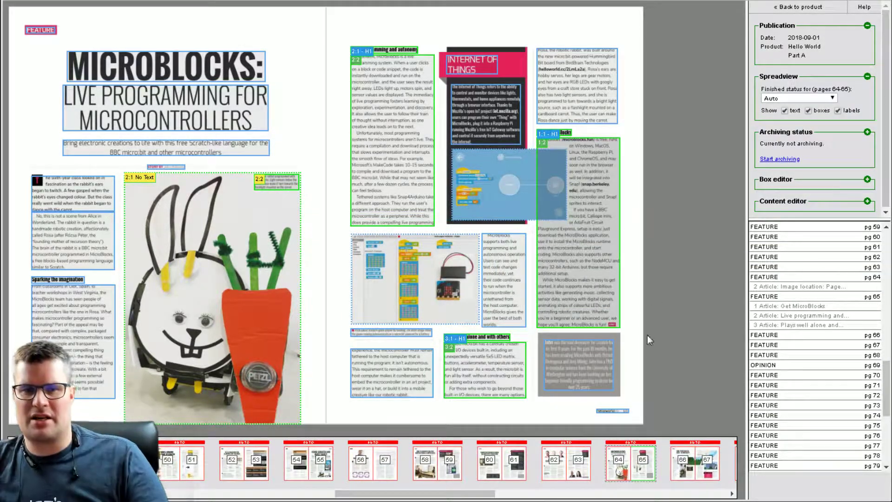
Step: Review the image article's options in the contents list, enlarge the list, and unarchive all articles in the page 65 section
right_click(767, 468)
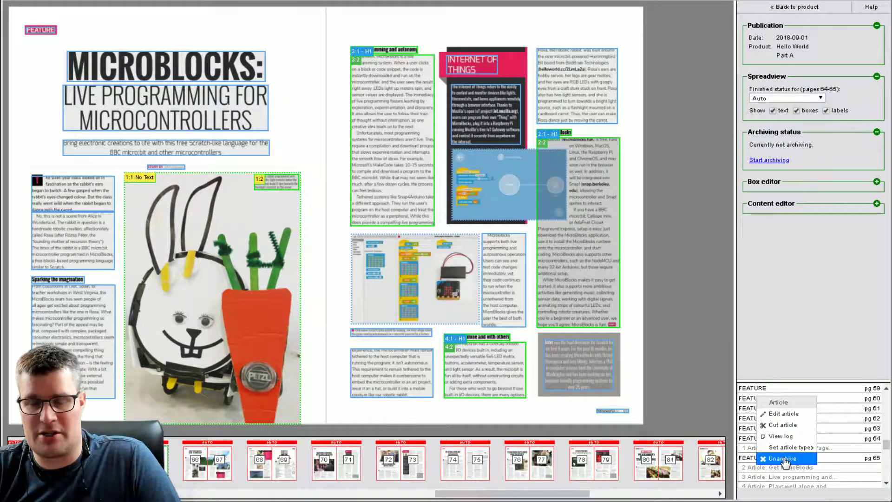
mouse_move(789, 447)
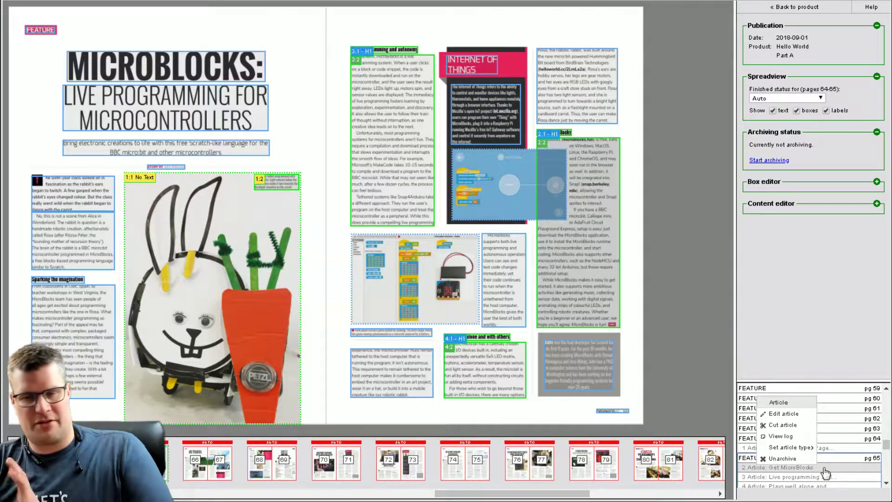
left_click_drag(836, 382, 855, 214)
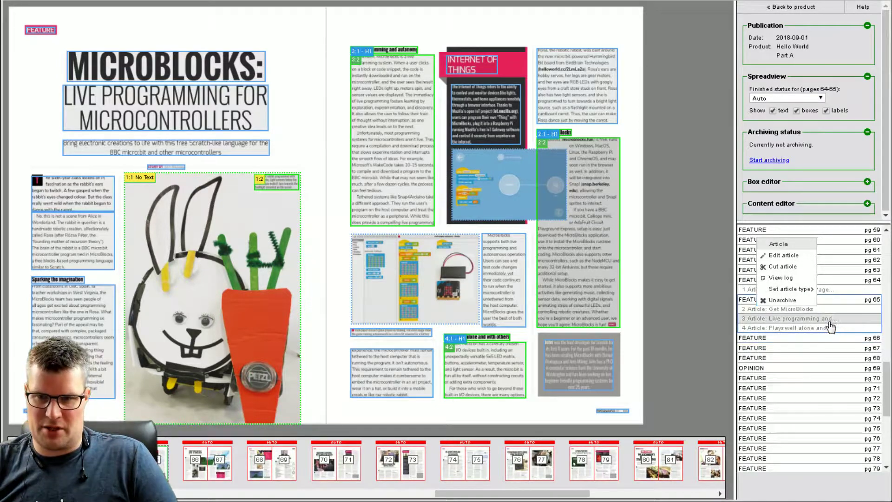
right_click(848, 300)
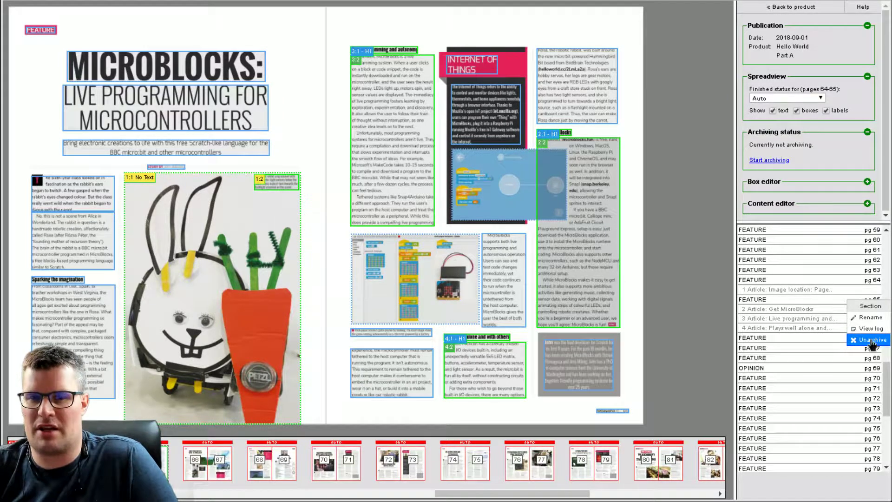
left_click(871, 344)
left_click(399, 247)
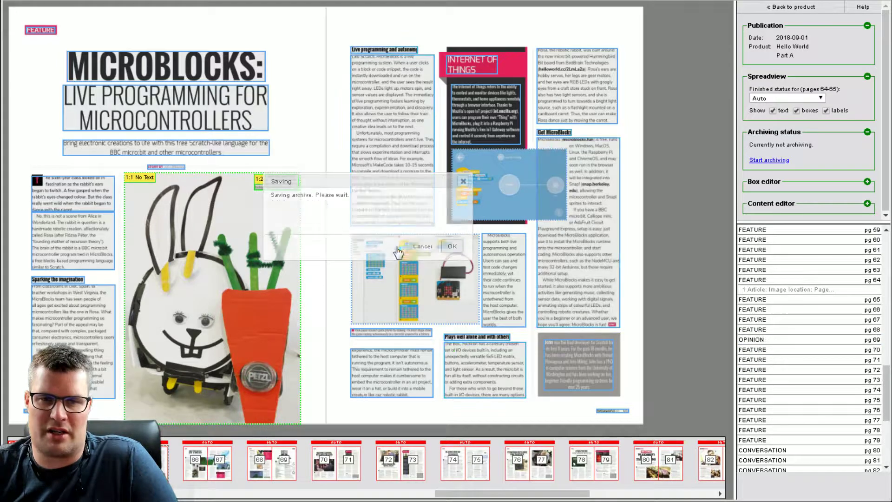
Step: Unarchive the rabbit image article listed under page 64
right_click(761, 288)
left_click(784, 320)
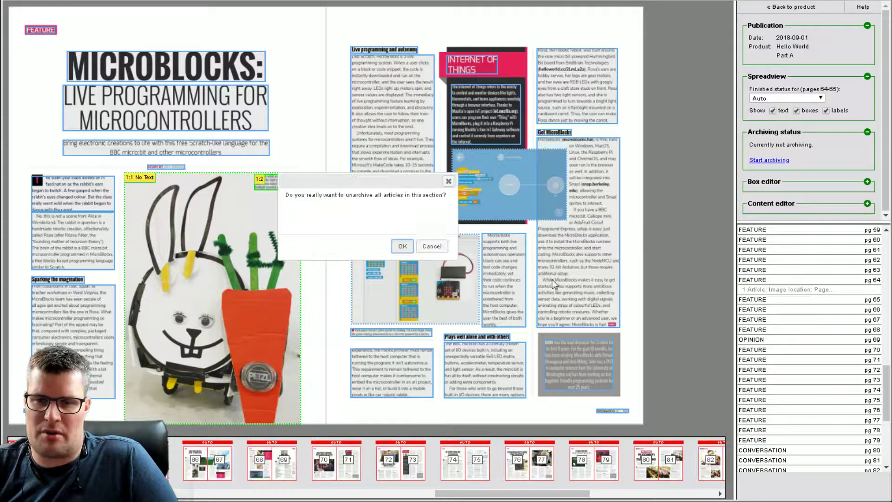
left_click(397, 246)
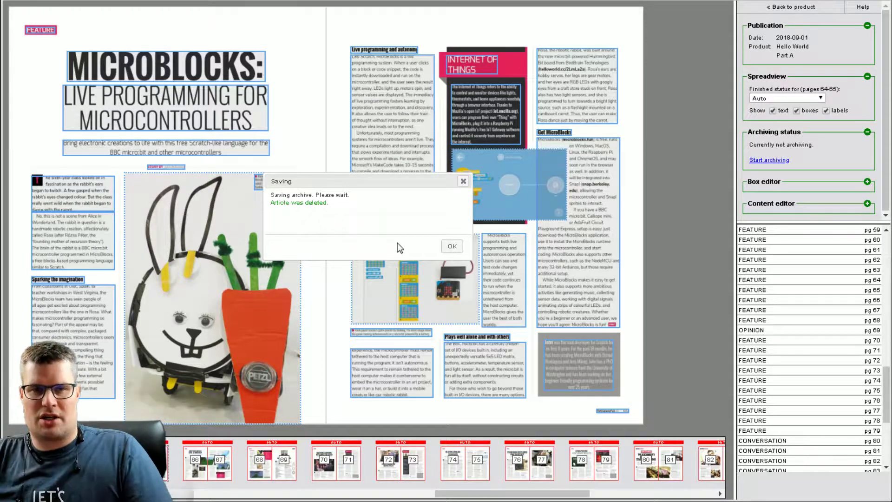
left_click(452, 245)
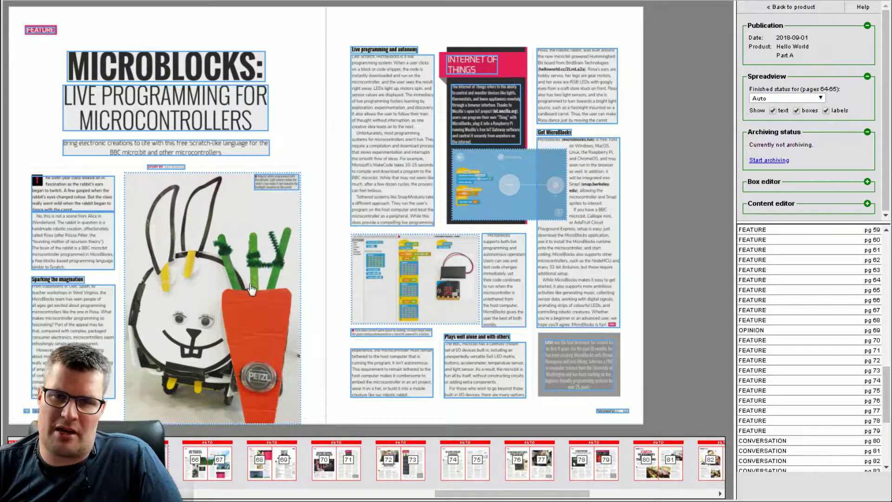